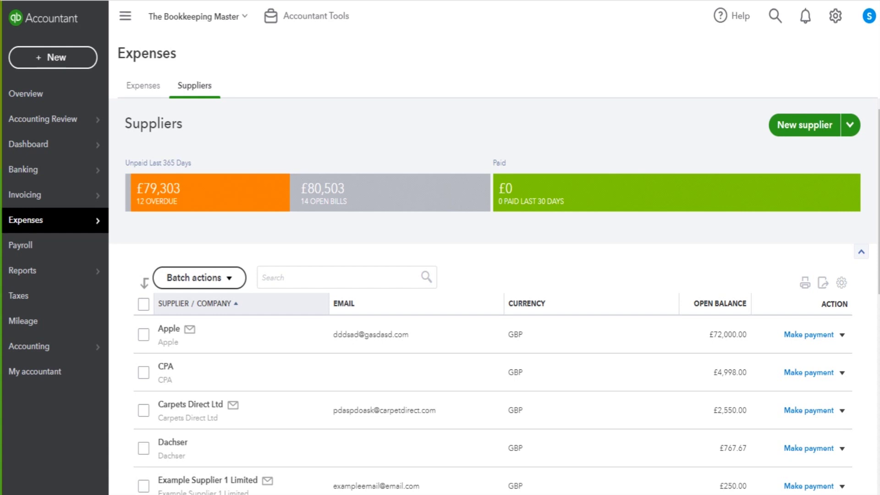
Open the free courses list and go to the Free QuickBooks Online Course page
scroll(392, 202, down, 3)
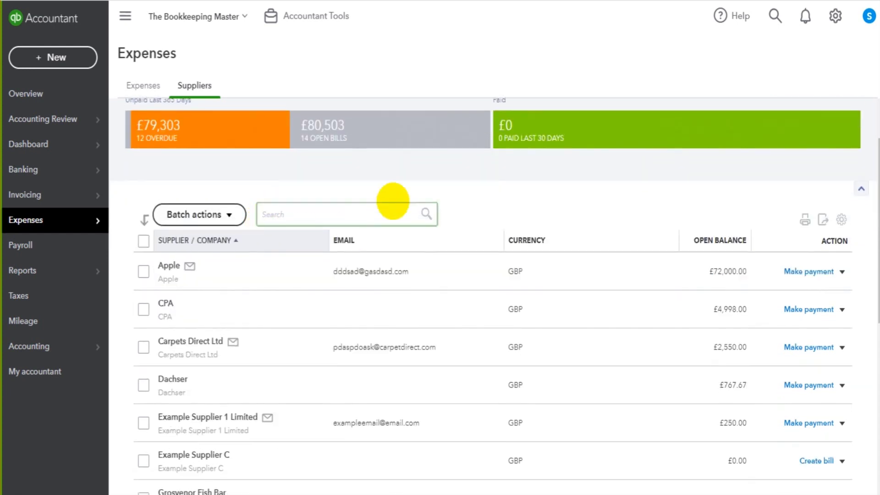
scroll(352, 202, up, 3)
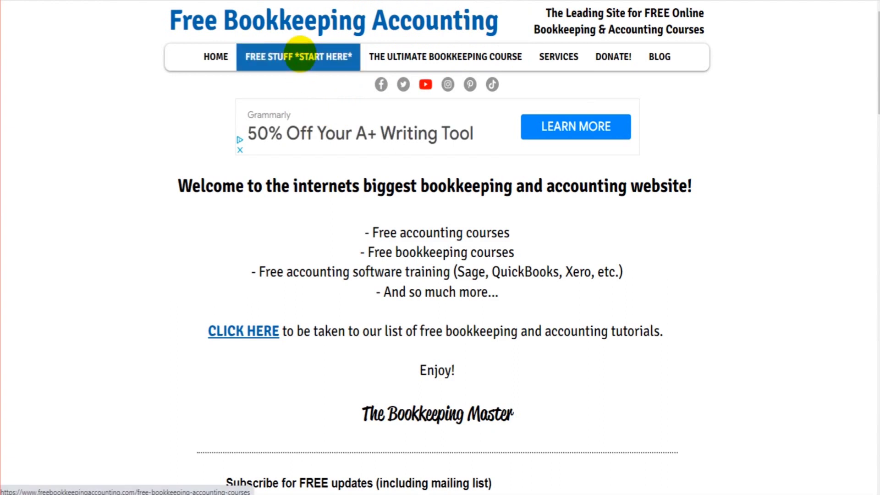
click(301, 54)
scroll(530, 177, down, 6)
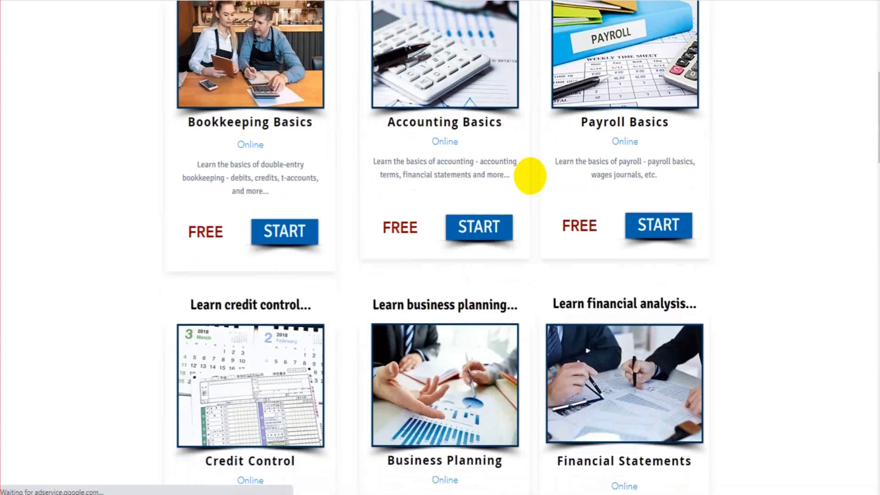
scroll(531, 175, down, 10)
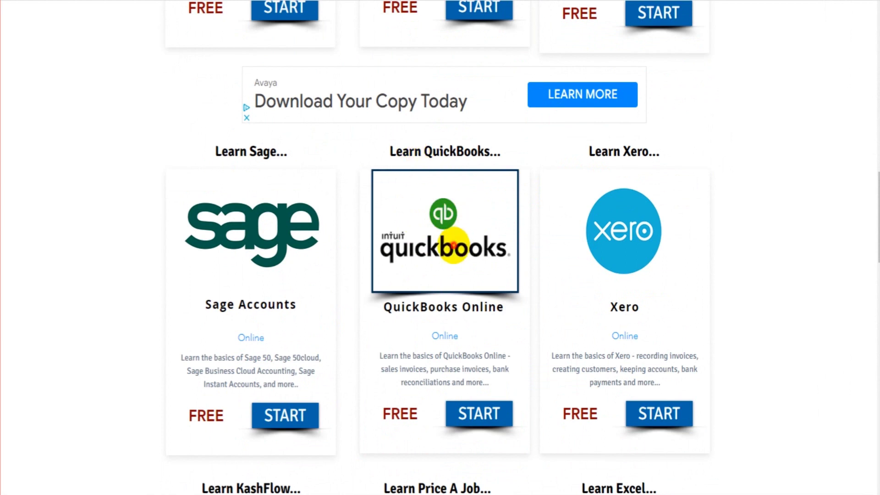
click(453, 245)
Browse the QuickBooks Online course page, then return to the QuickBooks Online window
scroll(232, 160, down, 4)
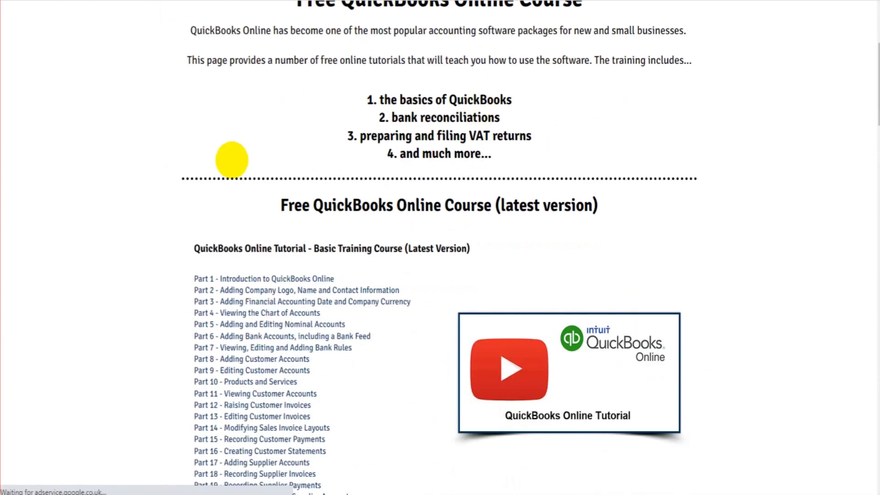
scroll(338, 298, down, 10)
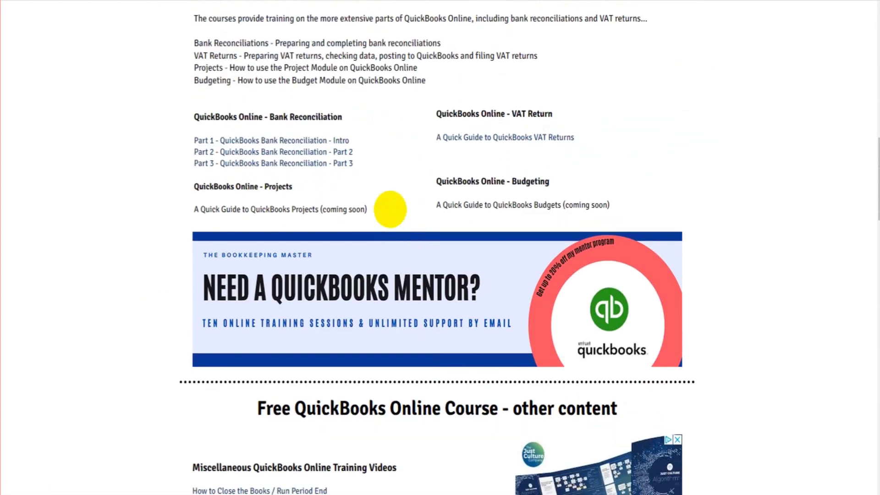
scroll(390, 209, down, 20)
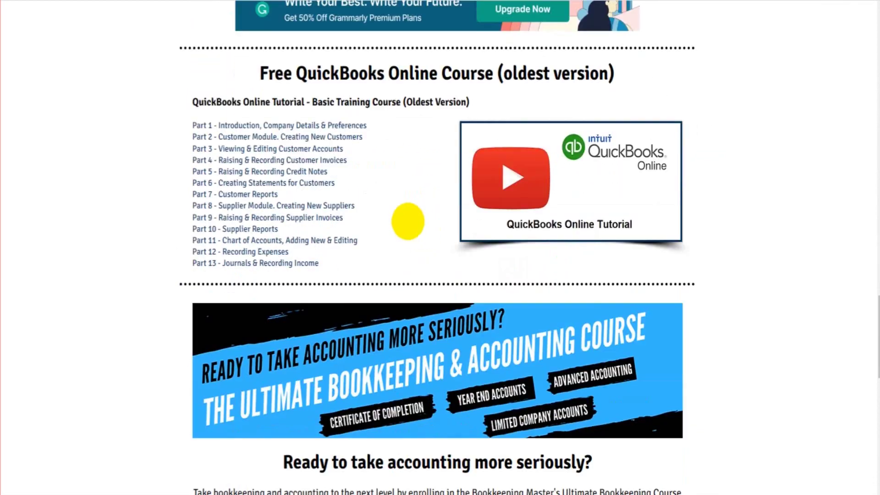
scroll(408, 221, up, 10)
scroll(417, 238, down, 20)
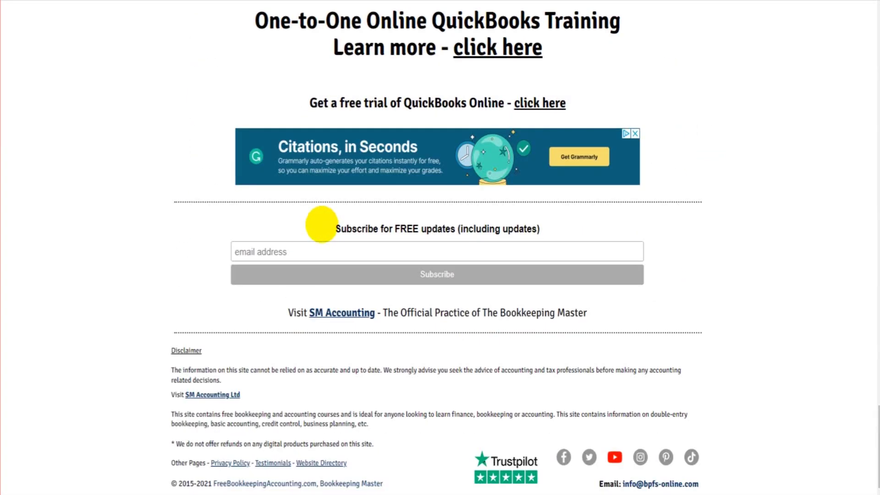
scroll(322, 224, up, 20)
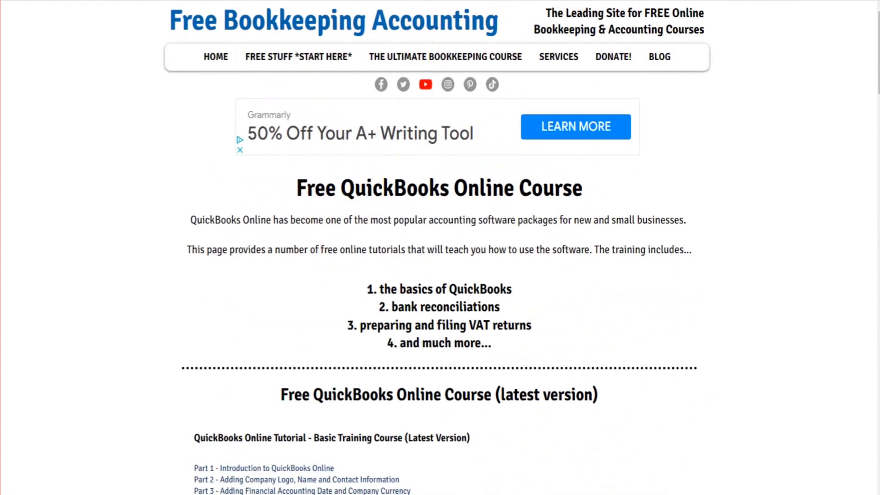
mouse_move(559, 1)
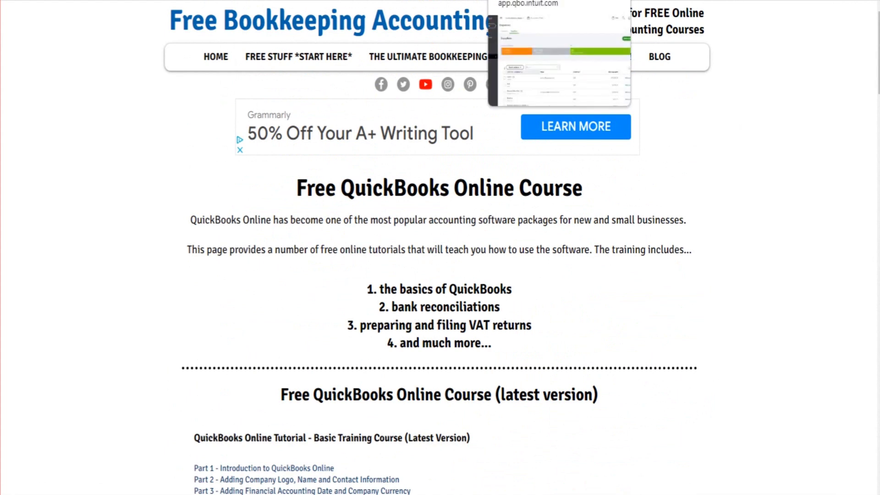
click(559, 50)
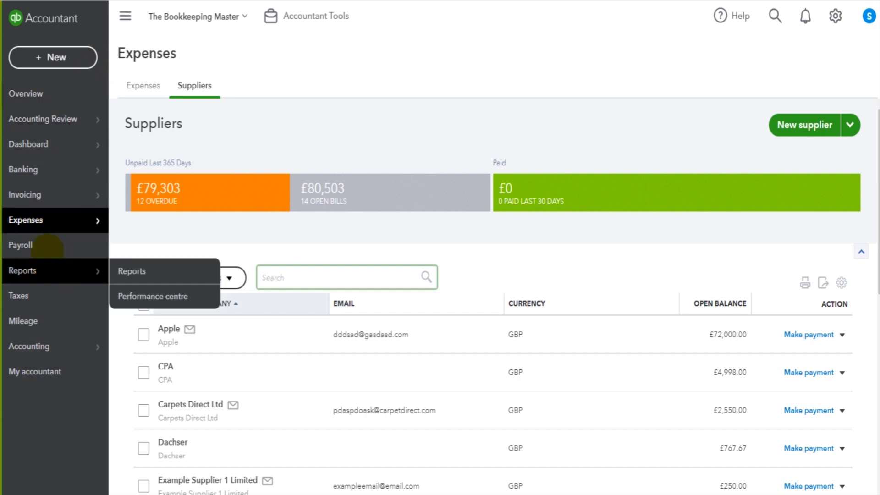
Open the Reports page from the QuickBooks sidebar and look over the report list
click(46, 269)
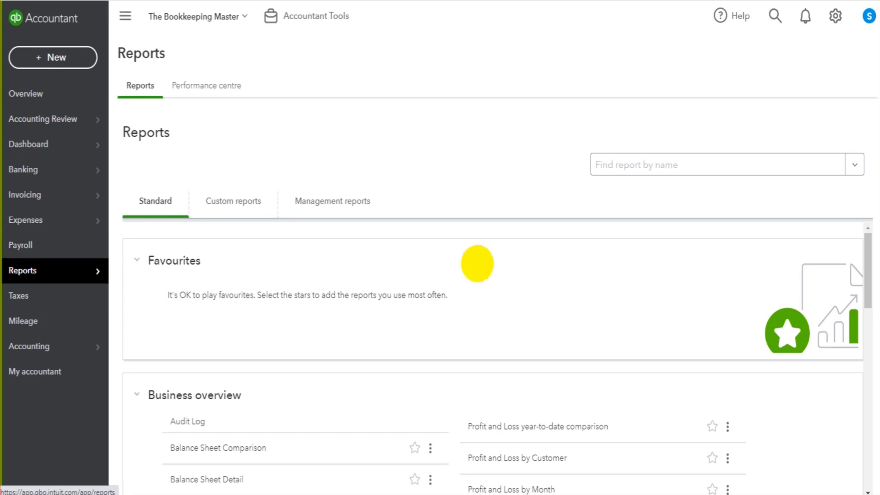
scroll(315, 348, down, 5)
scroll(253, 368, down, 10)
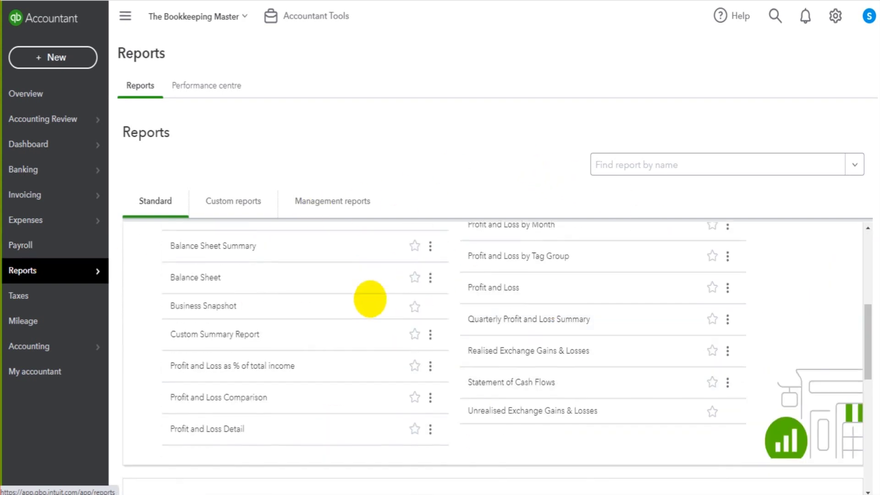
scroll(306, 363, down, 1)
scroll(275, 344, up, 4)
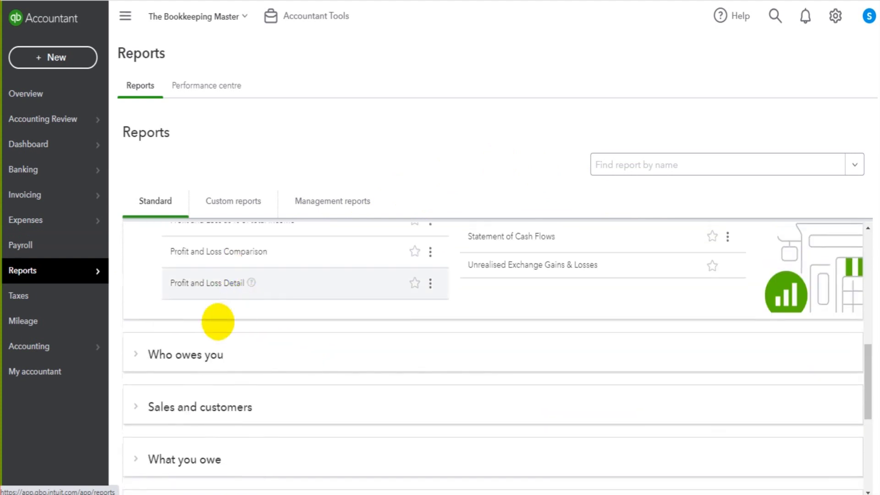
Expand then collapse the Who owes you group, and collapse Business overview
click(197, 355)
scroll(183, 293, down, 3)
scroll(186, 288, up, 1)
click(188, 290)
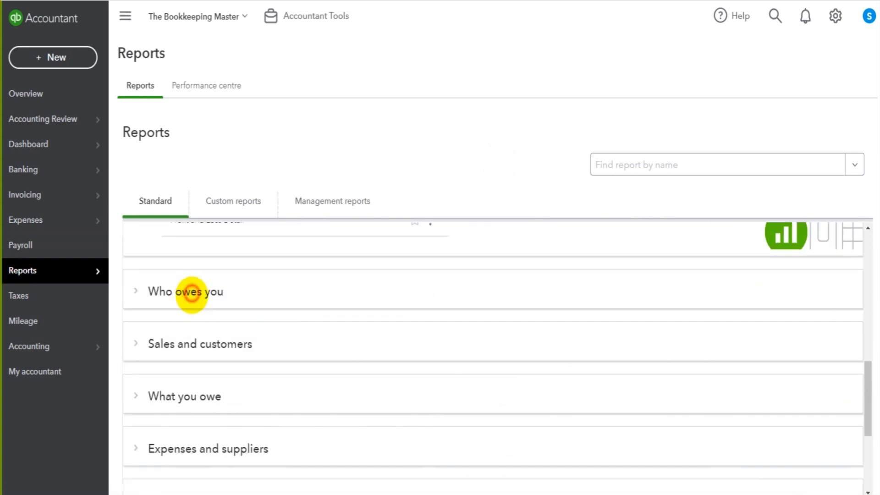
scroll(186, 312, up, 10)
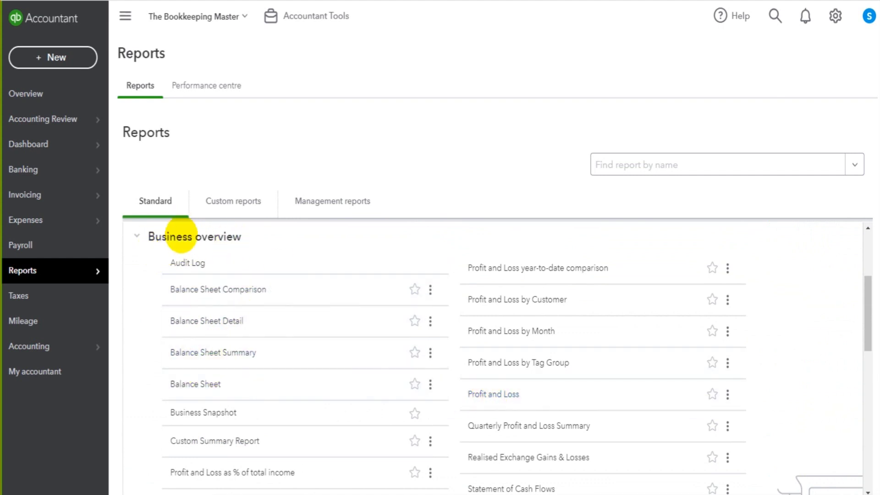
click(183, 235)
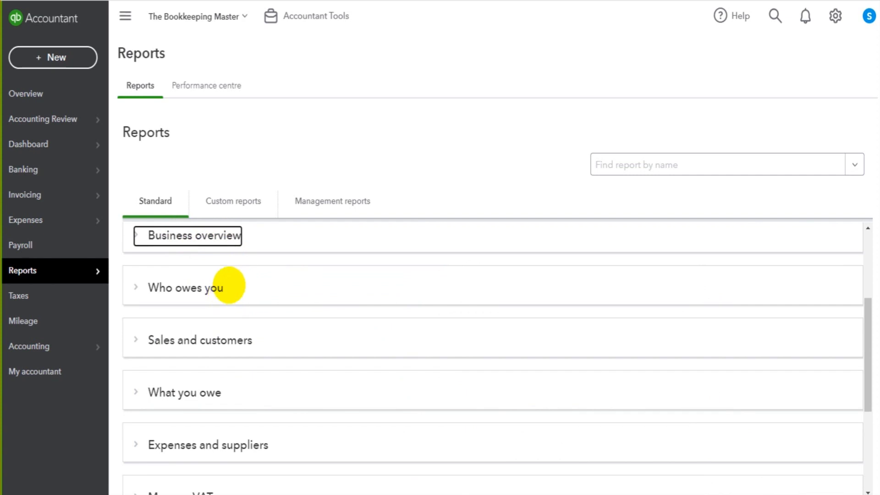
scroll(230, 287, down, 4)
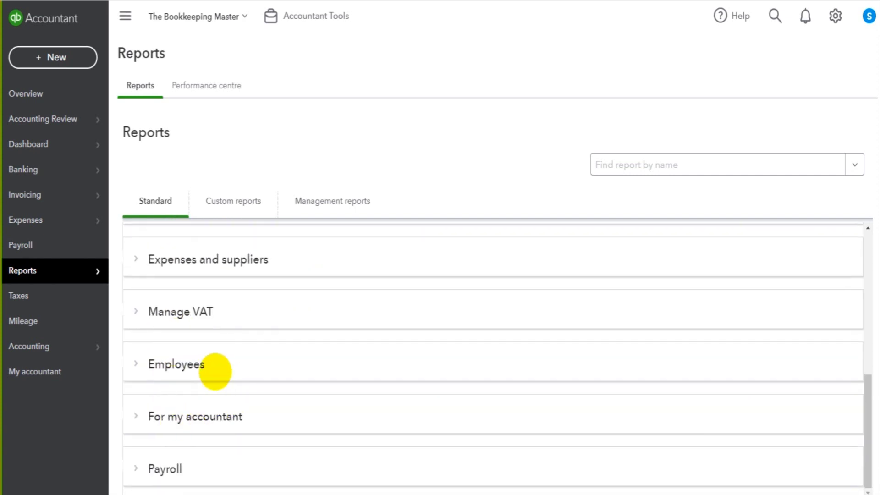
scroll(211, 373, up, 5)
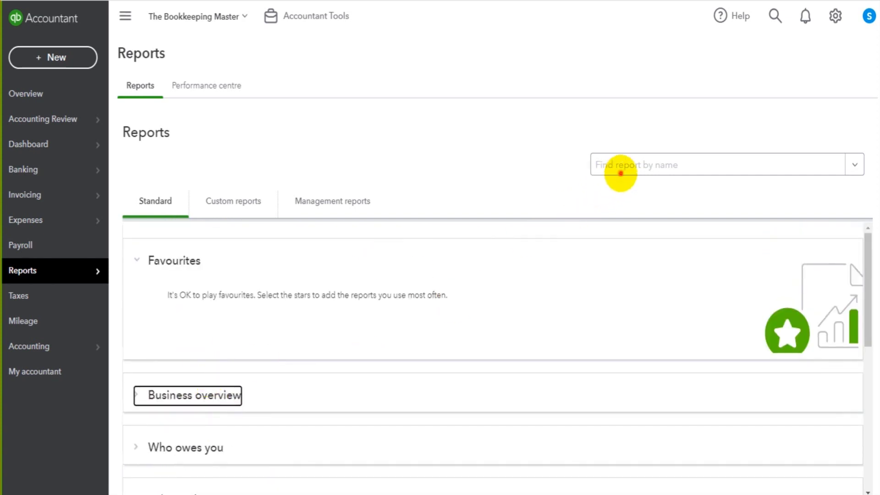
click(617, 168)
Search reports for 'profi', browse the Profit and Loss matches, then clear the search
text(profit)
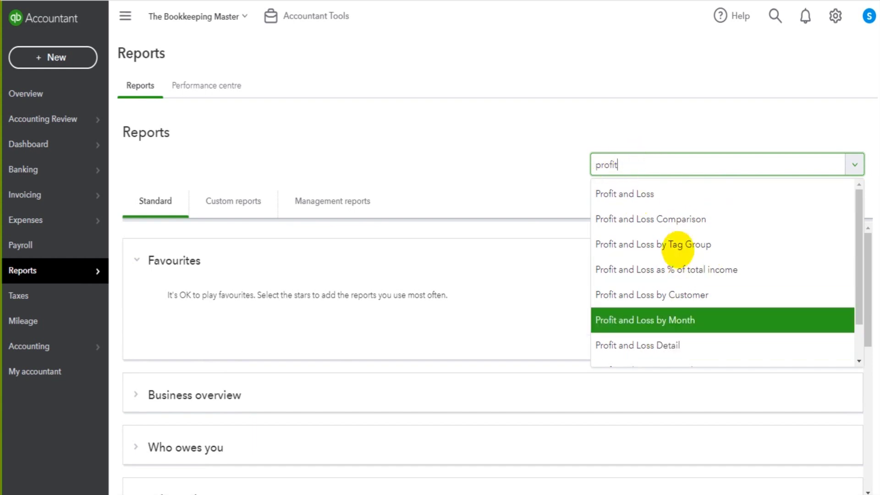
scroll(648, 310, down, 2)
key(Down)
key(Down)
key(Down)
key(Up)
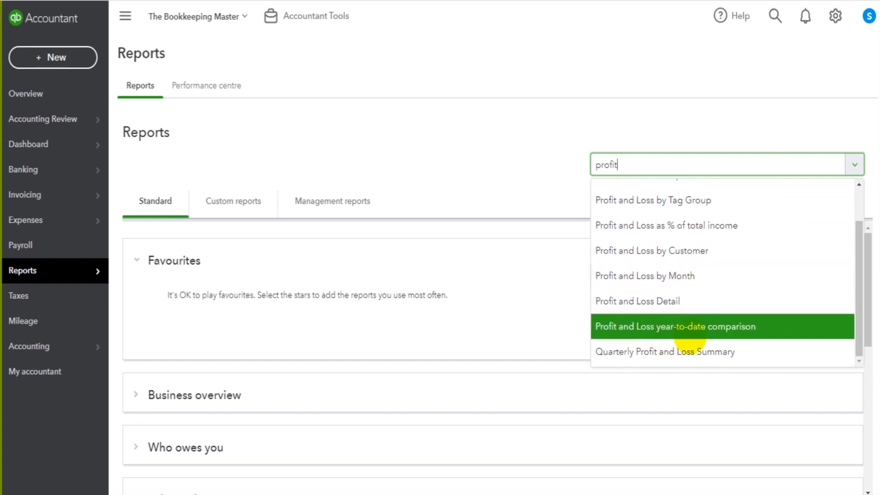
key(Down)
key(Down)
key(Down)
key(Down)
key(Down)
key(Down)
key(Down)
key(Down)
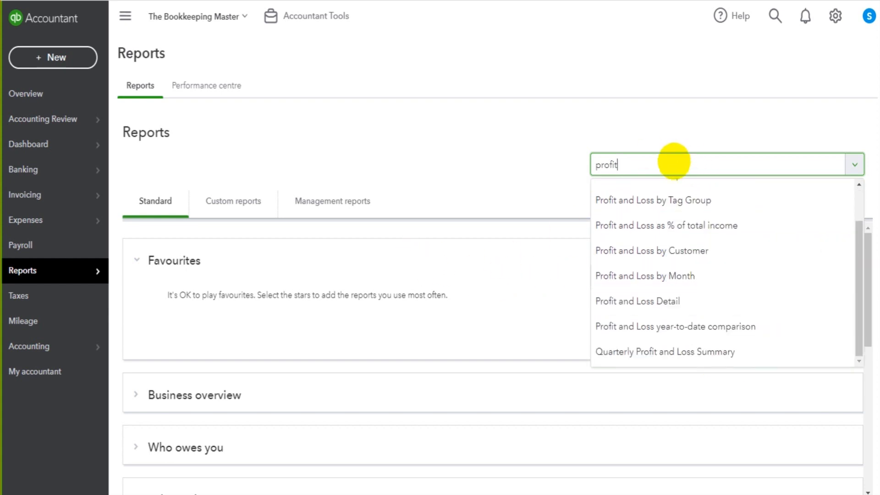
drag(674, 160, 570, 165)
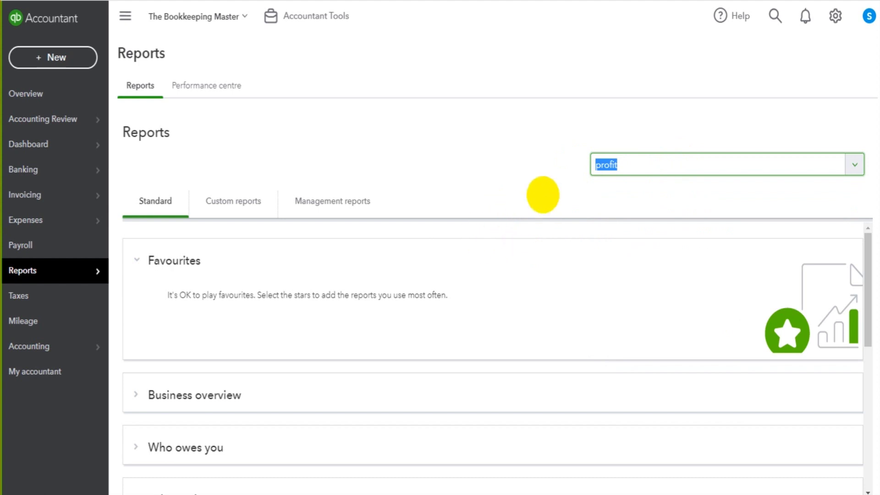
key(BackSpace)
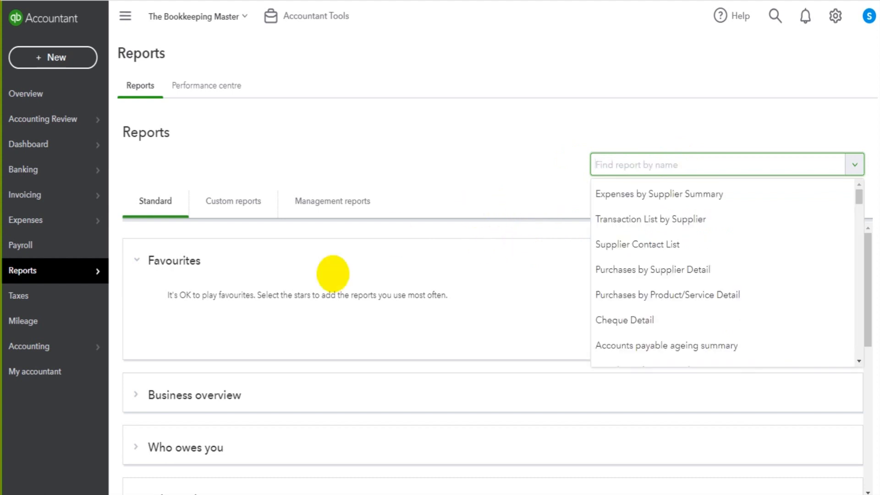
Star Profit and Loss and Balance Sheet in the Business overview group as favourites
scroll(143, 300, down, 3)
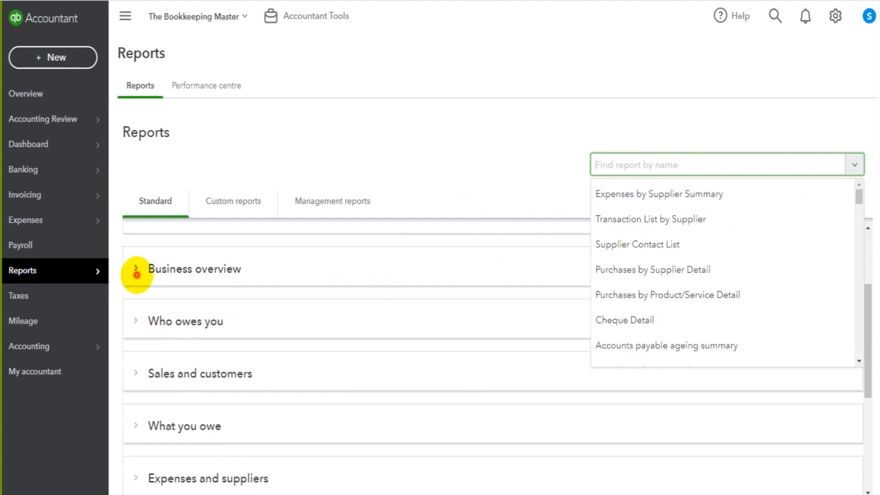
click(134, 270)
scroll(567, 289, down, 1)
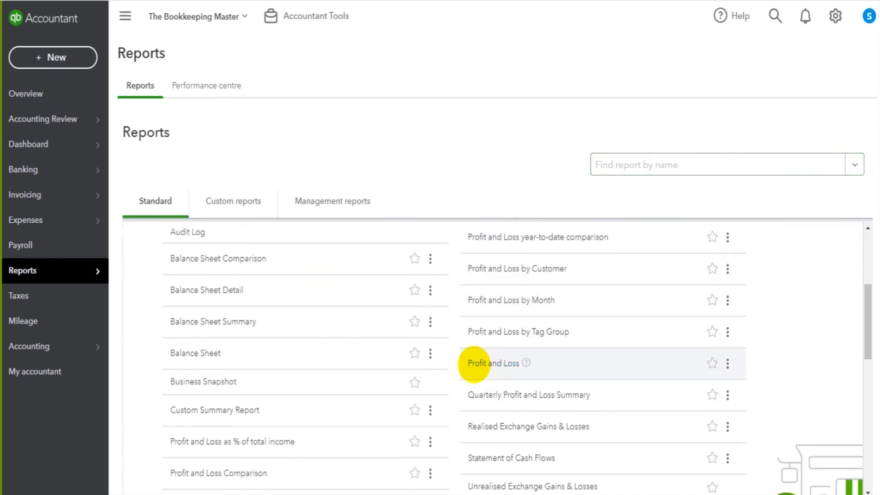
click(712, 363)
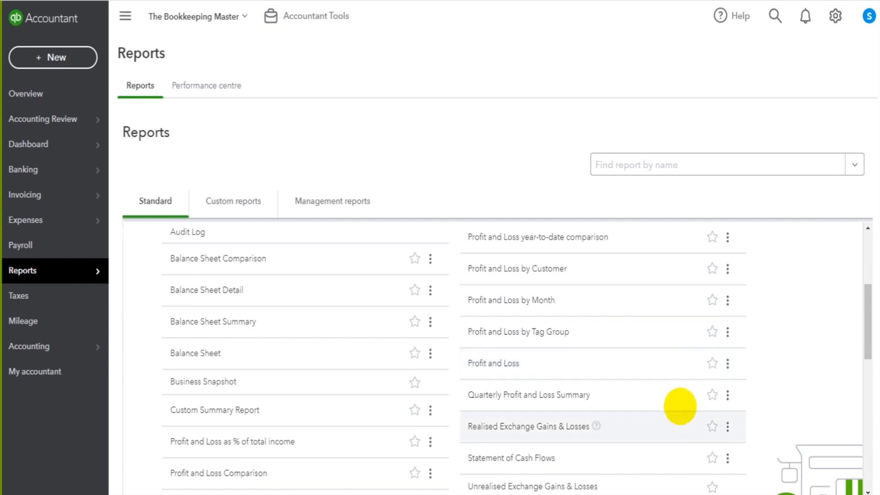
click(710, 363)
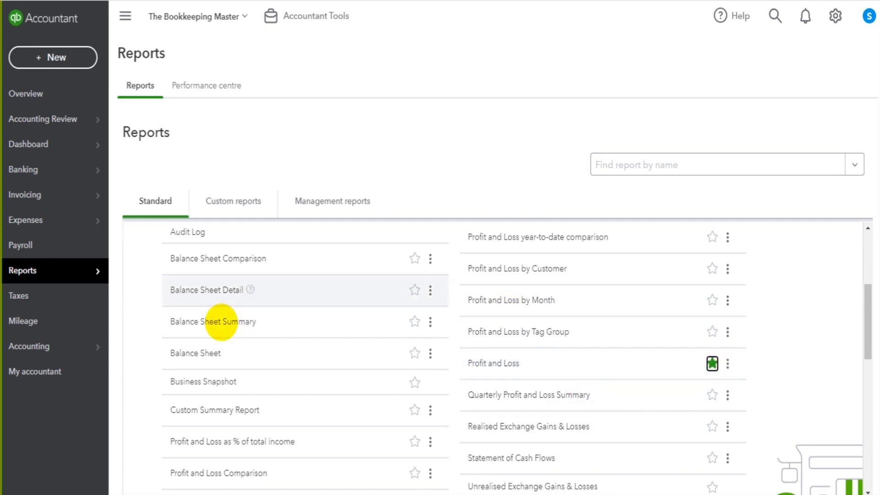
click(415, 353)
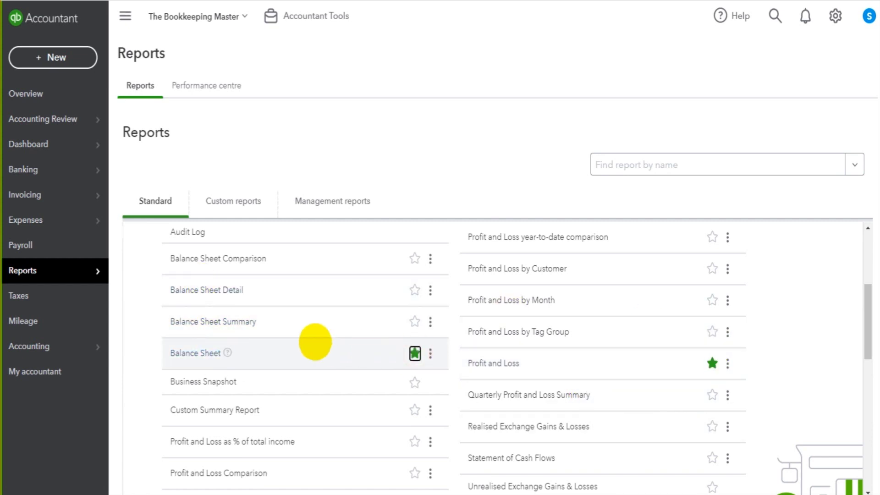
click(137, 330)
Star Accounts receivable ageing summary under Who owes you as a favourite
scroll(207, 298, down, 3)
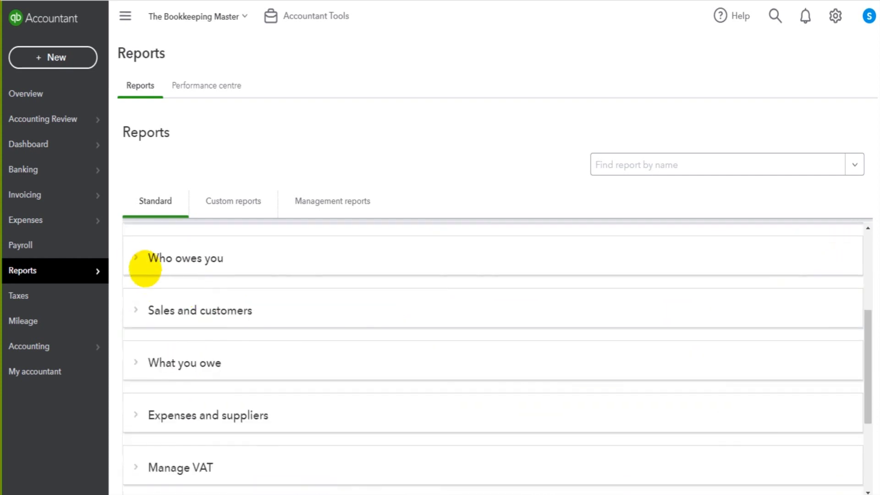
click(137, 258)
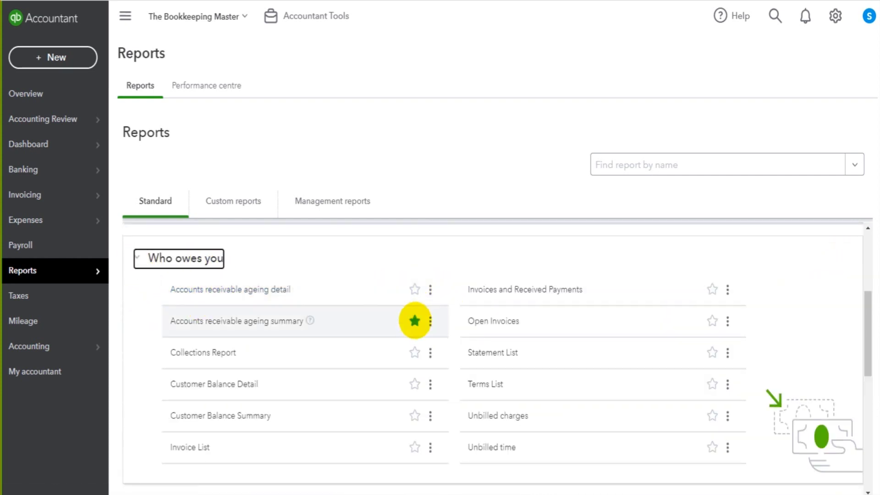
click(415, 321)
click(149, 255)
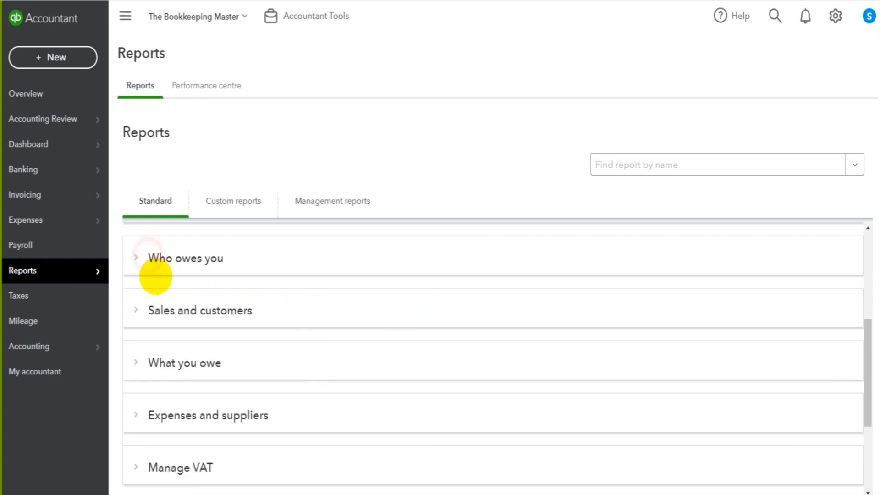
Star Accounts payable ageing summary under What you owe as a favourite
click(149, 353)
scroll(215, 330, down, 3)
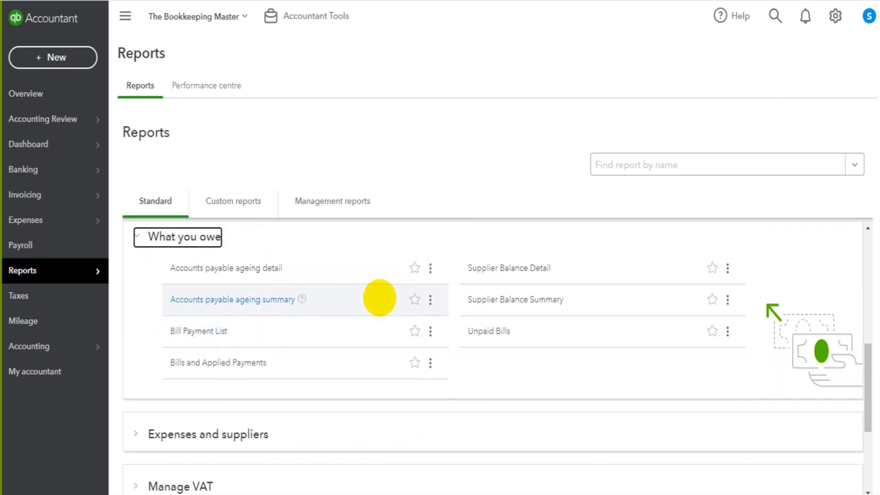
click(412, 300)
scroll(138, 299, up, 3)
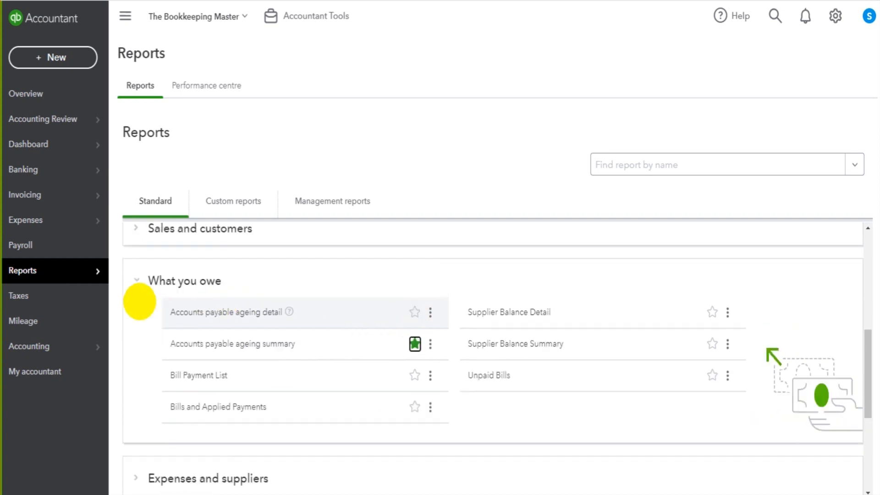
click(144, 362)
scroll(193, 294, down, 1)
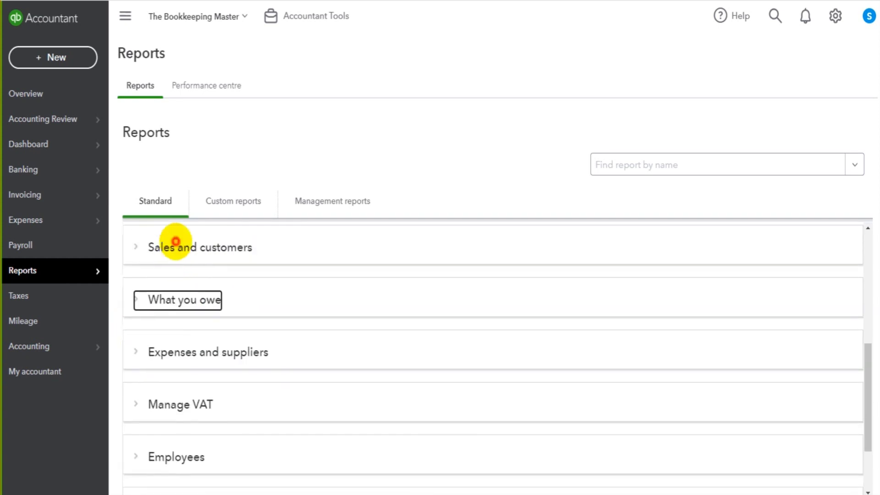
click(167, 243)
click(167, 243)
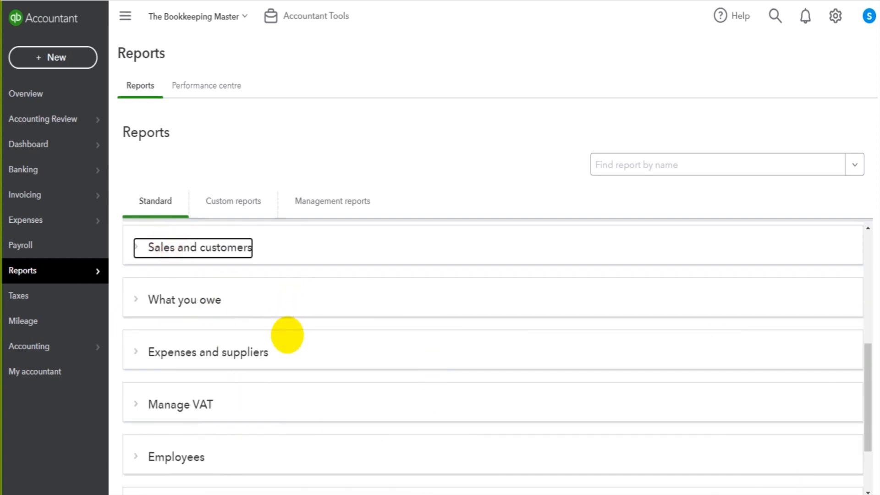
scroll(287, 335, up, 5)
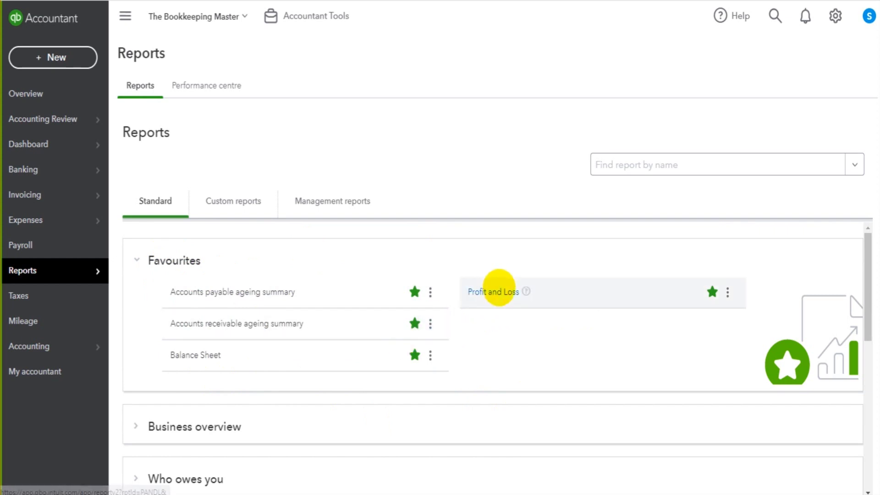
Open the Profit and Loss report from Favourites, showing August 2022 net income of £-600.00
click(499, 287)
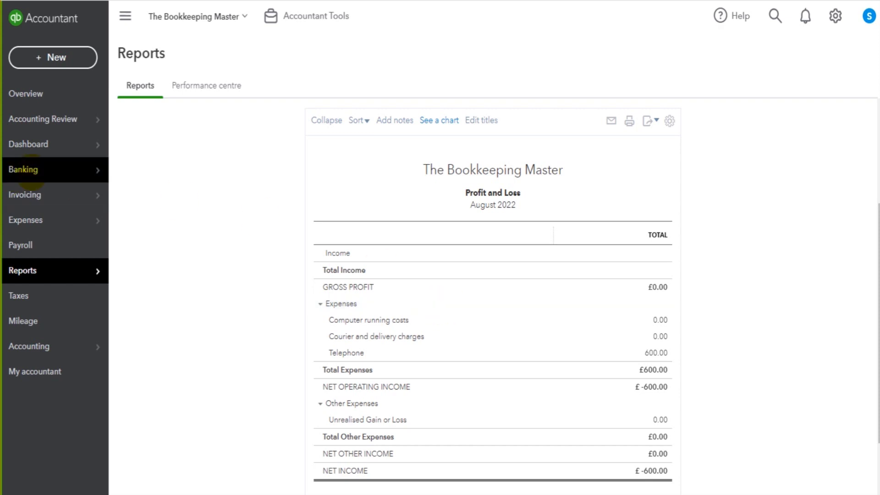
Go to the Invoicing Customers list showing £6,324 overdue across 14 invoices
click(35, 193)
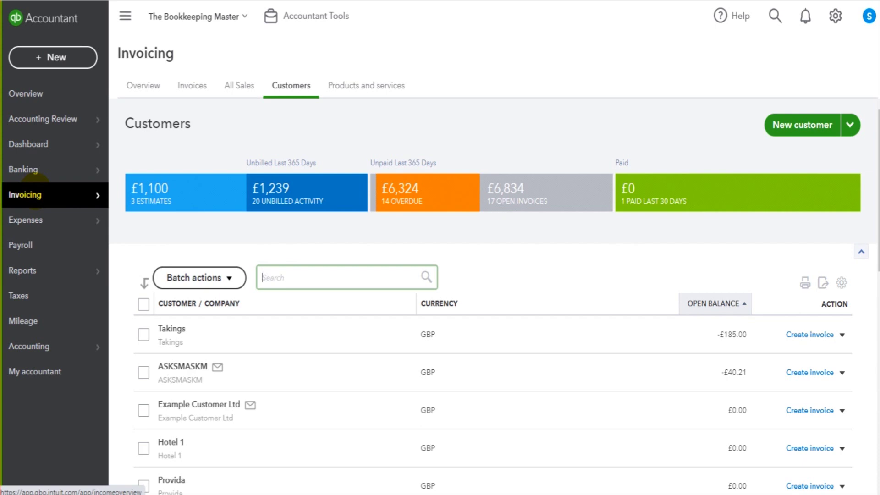
click(573, 1)
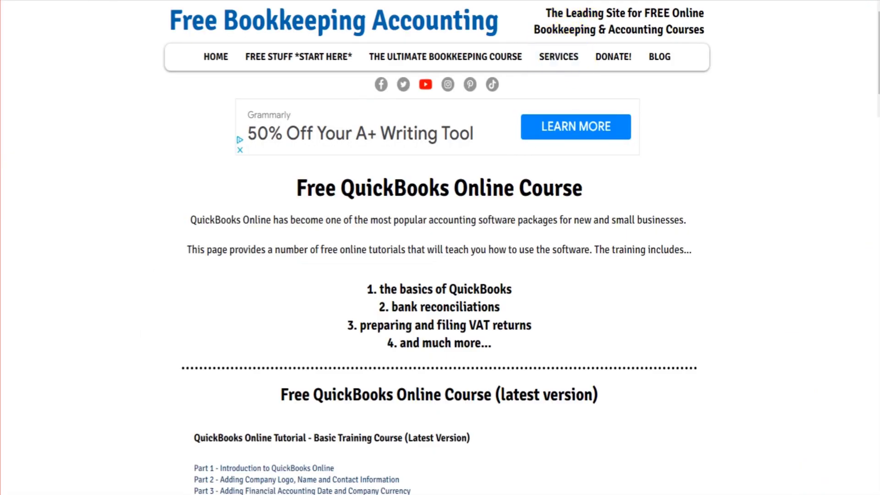
click(557, 1)
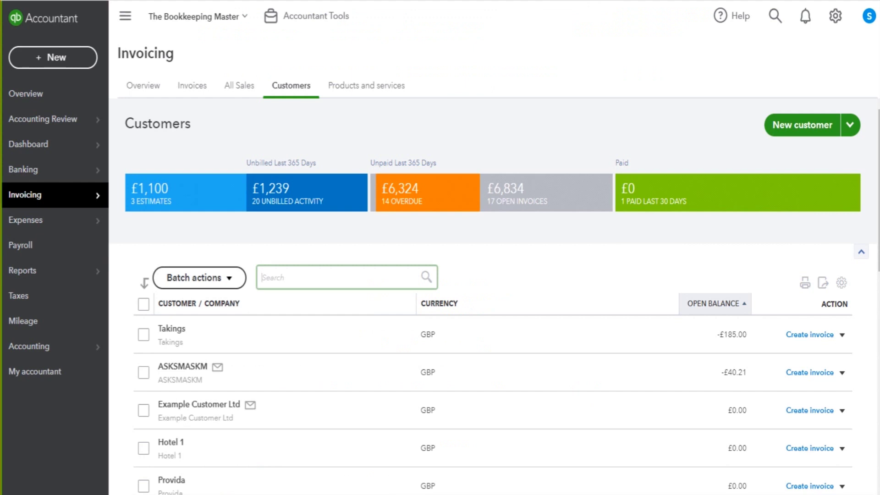